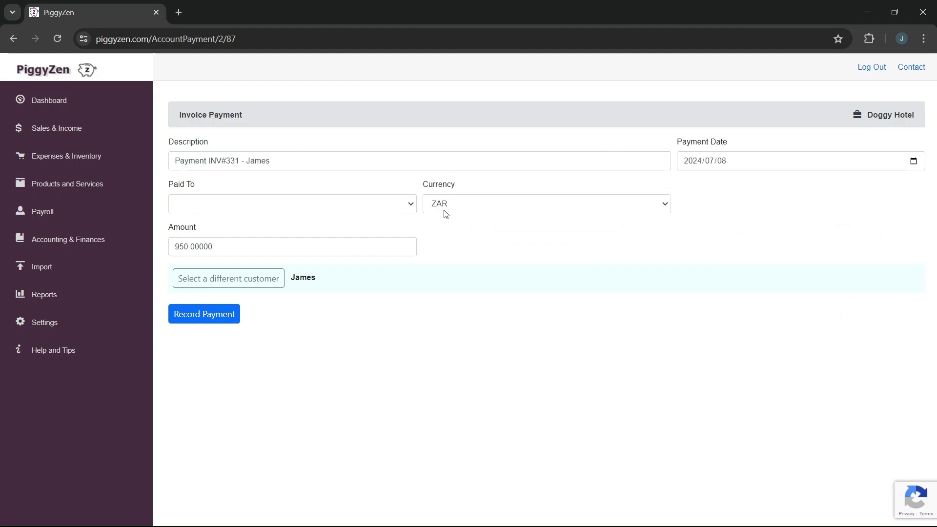
# - Record a payment of 500 into FNB for invoice INV#331
pyautogui.click(403, 209)
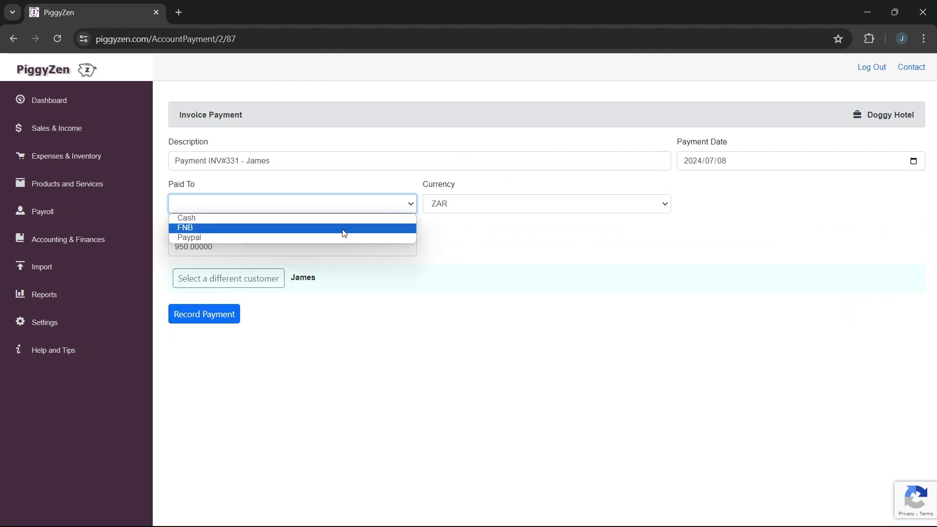
pyautogui.click(345, 229)
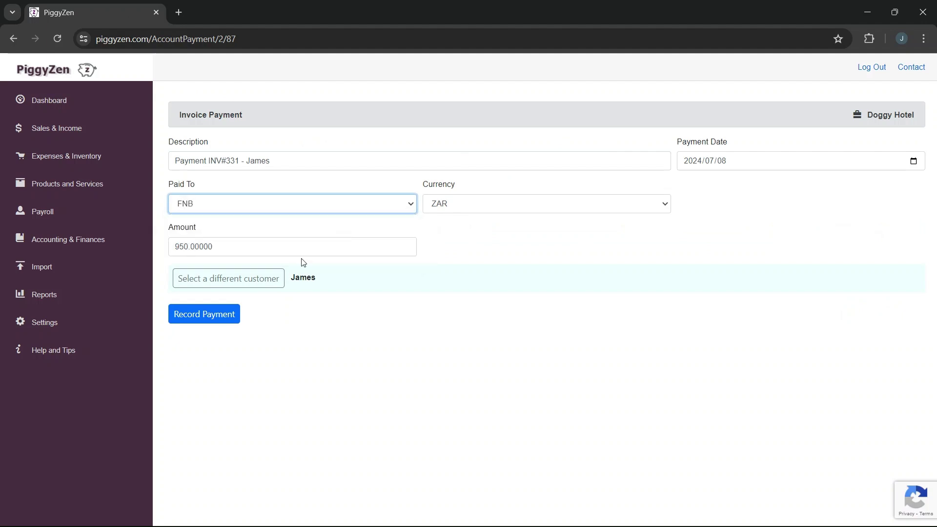
pyautogui.moveTo(273, 252); pyautogui.dragTo(121, 245)
pyautogui.write('500')
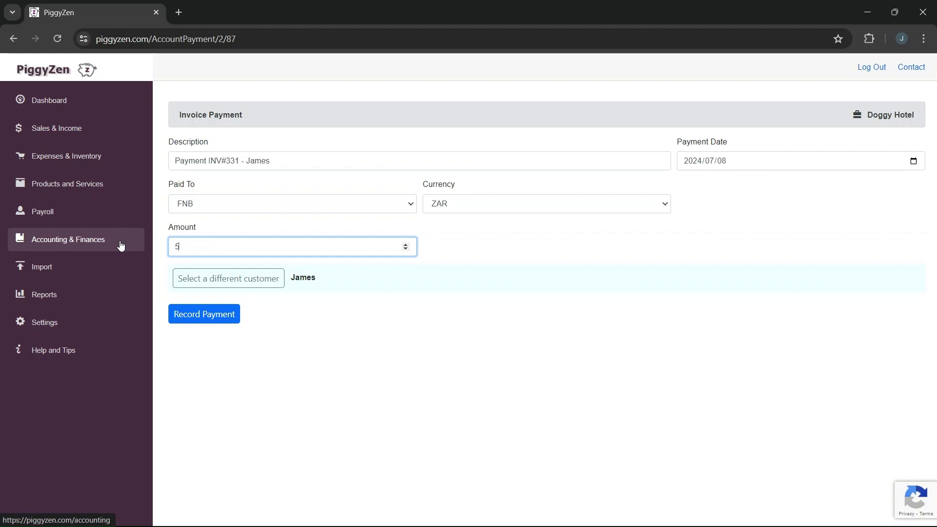
pyautogui.click(329, 308)
pyautogui.click(218, 321)
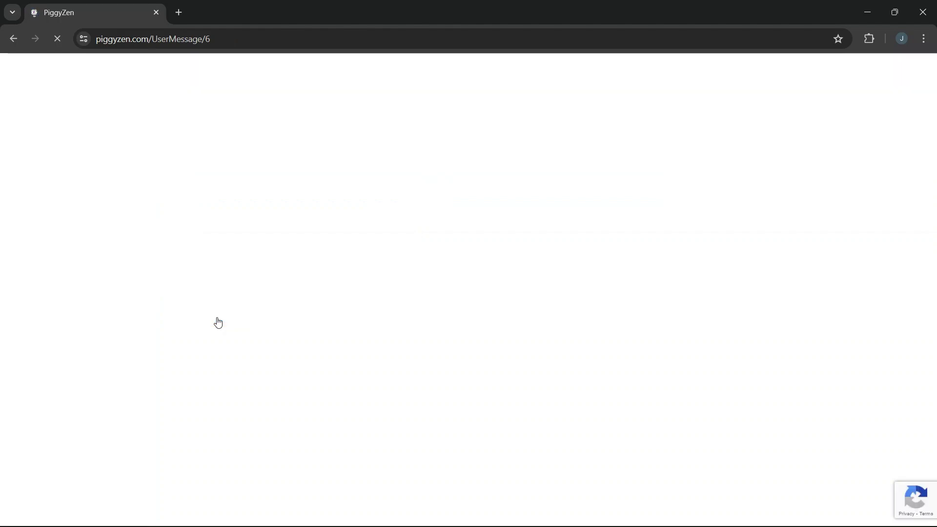
# - Open the invoices list and check the remaining balance of invoice 331
pyautogui.click(57, 129)
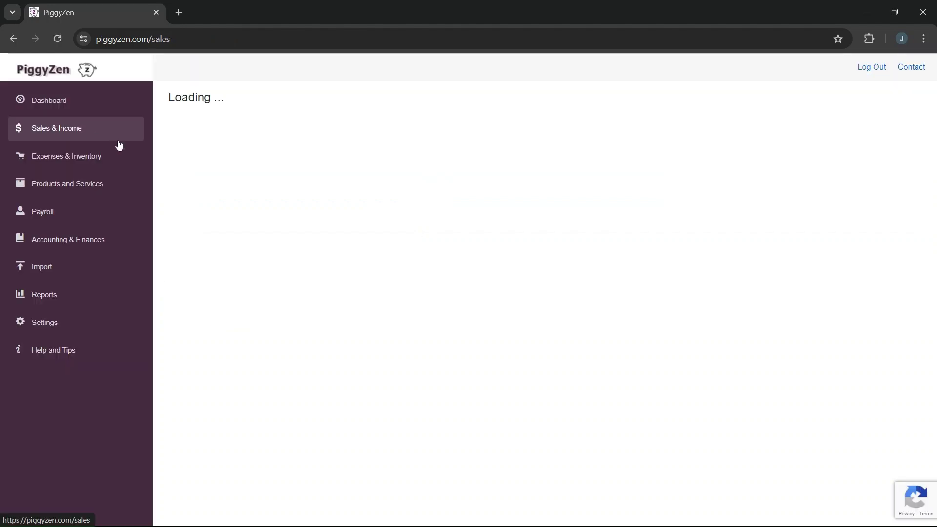
pyautogui.click(241, 287)
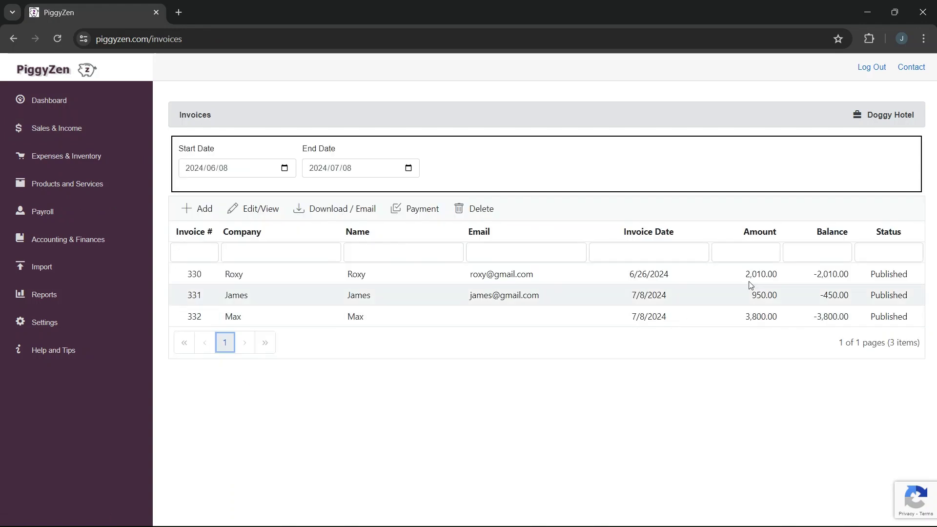
pyautogui.doubleClick(838, 298)
pyautogui.click(765, 389)
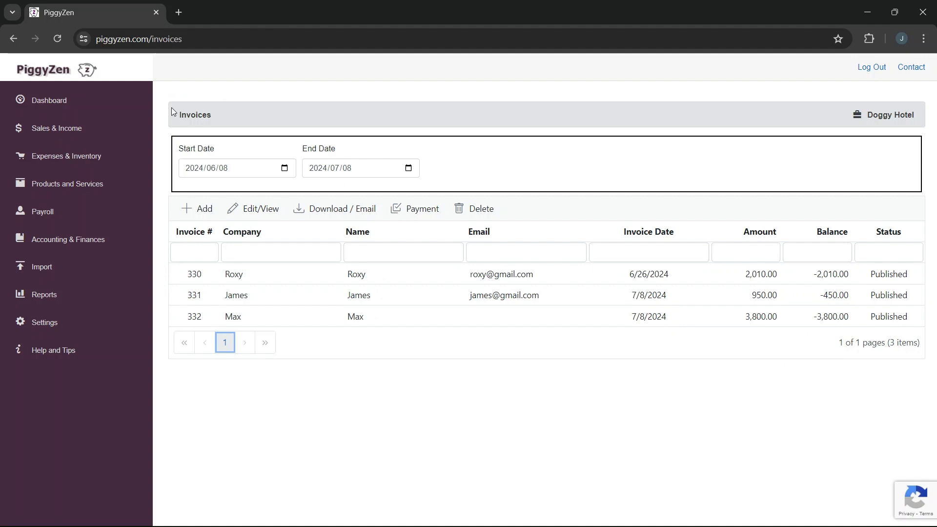
# - Start a new income record not linked to an invoice, described as INV#123 and paid to FNB
pyautogui.click(53, 131)
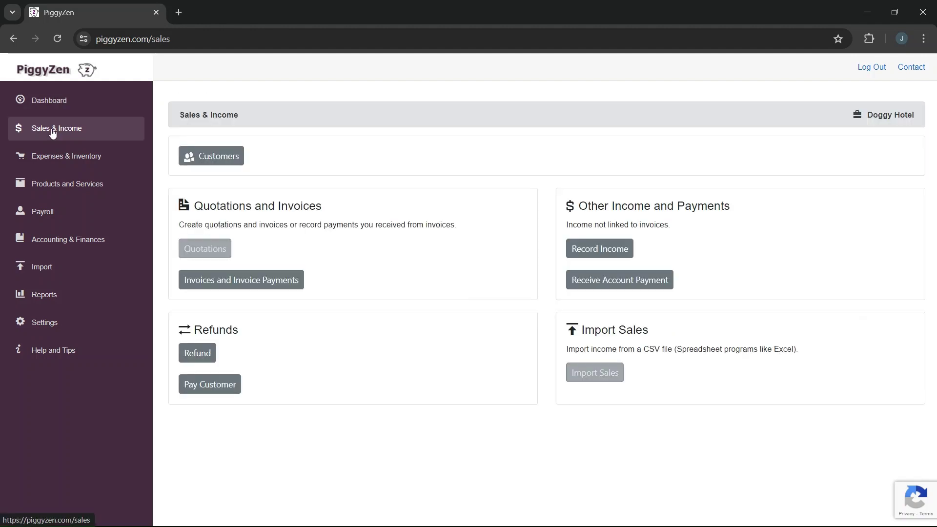
pyautogui.click(622, 256)
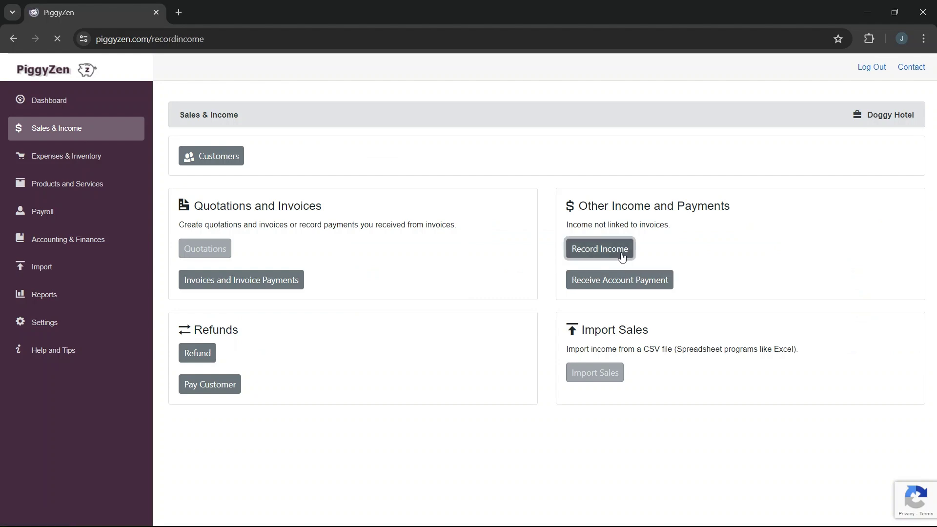
pyautogui.click(379, 157)
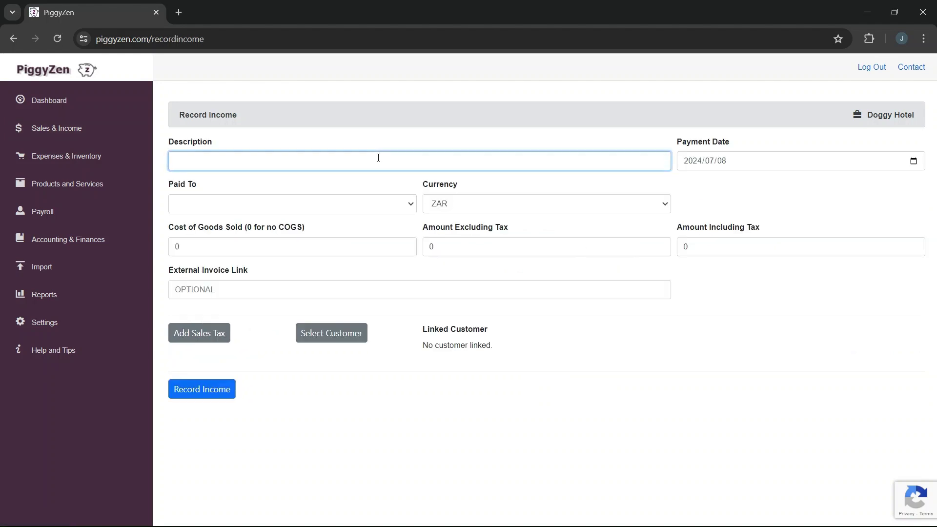
pyautogui.write('INV#123')
pyautogui.click(408, 203)
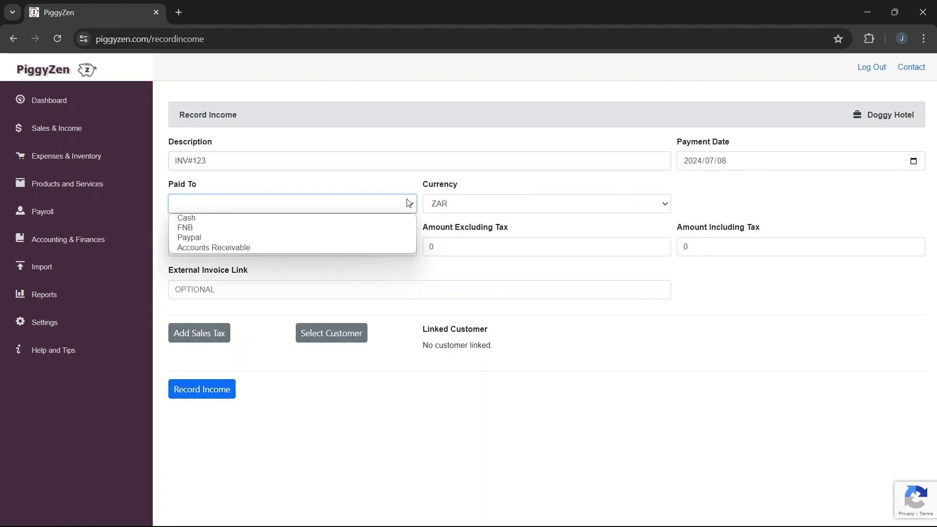
pyautogui.click(375, 228)
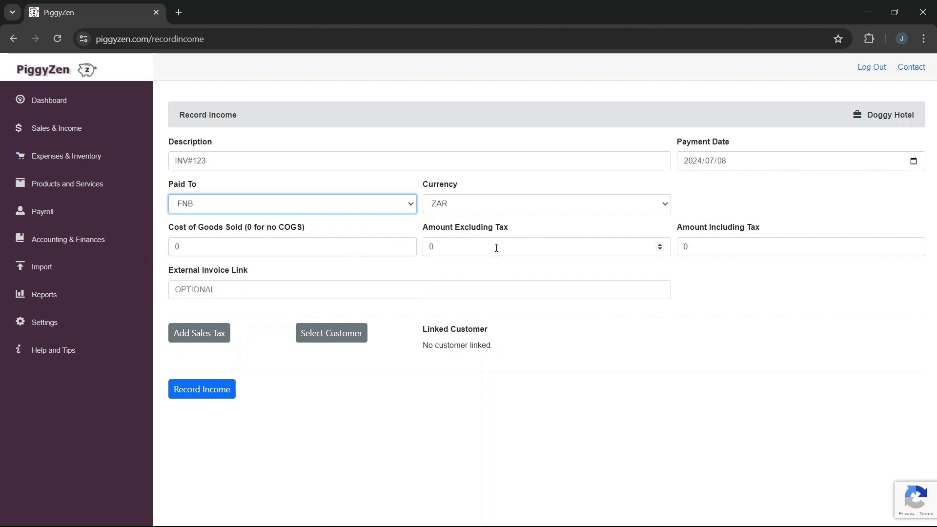
# - Set the income record's amount excluding tax to 500
pyautogui.click(524, 246)
pyautogui.press('BackSpace')
pyautogui.write('5')
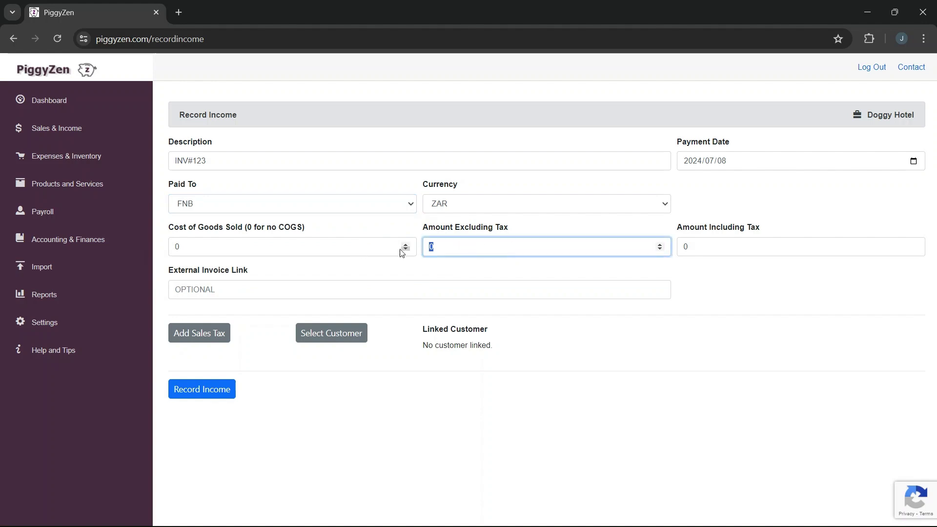
pyautogui.write('00')
pyautogui.click(446, 266)
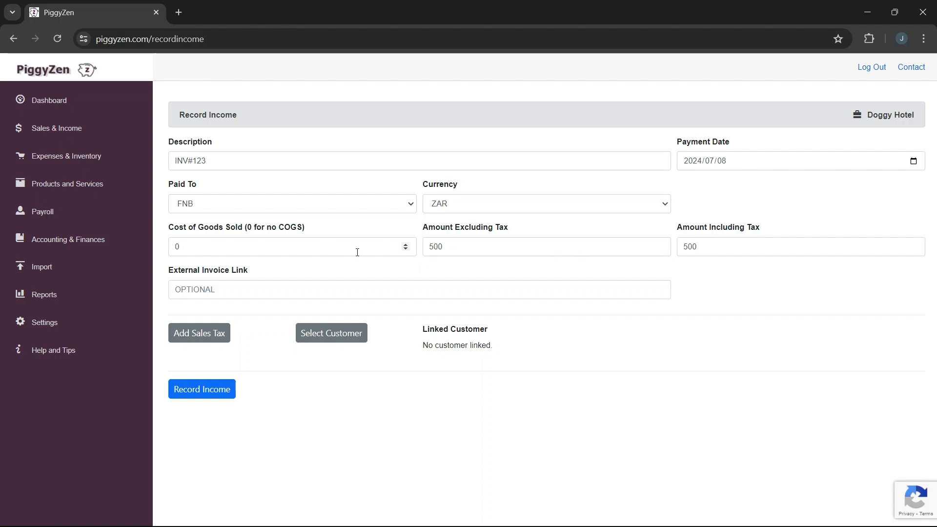
# - Add the Value Added Tax sales tax to the income record
pyautogui.click(203, 336)
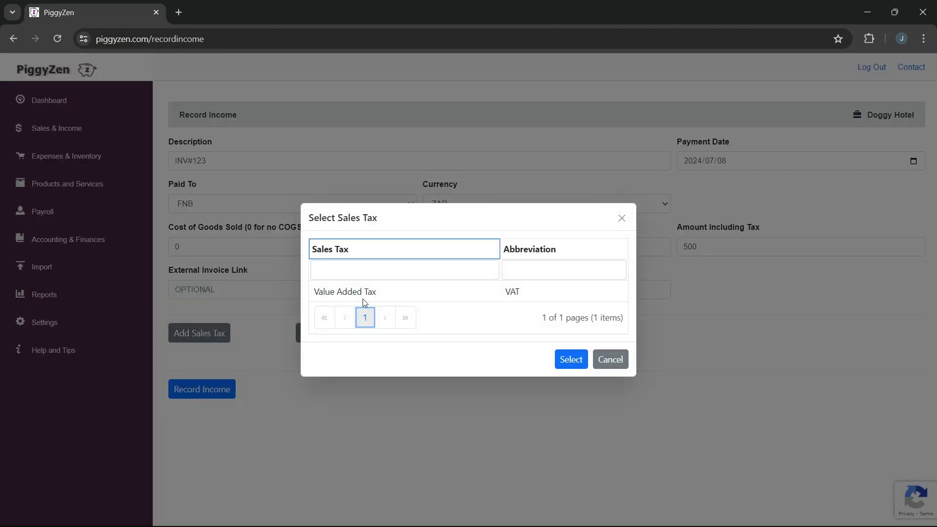
pyautogui.click(369, 291)
pyautogui.click(570, 360)
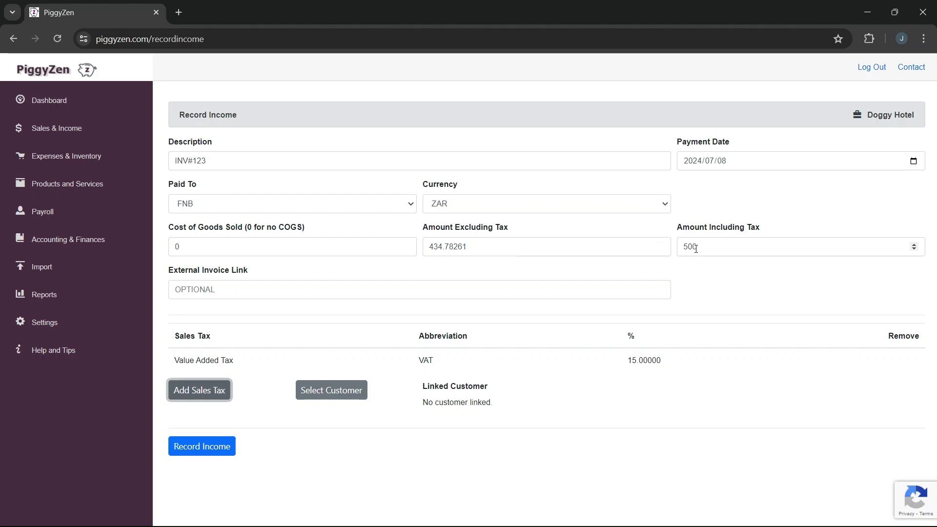
pyautogui.click(200, 292)
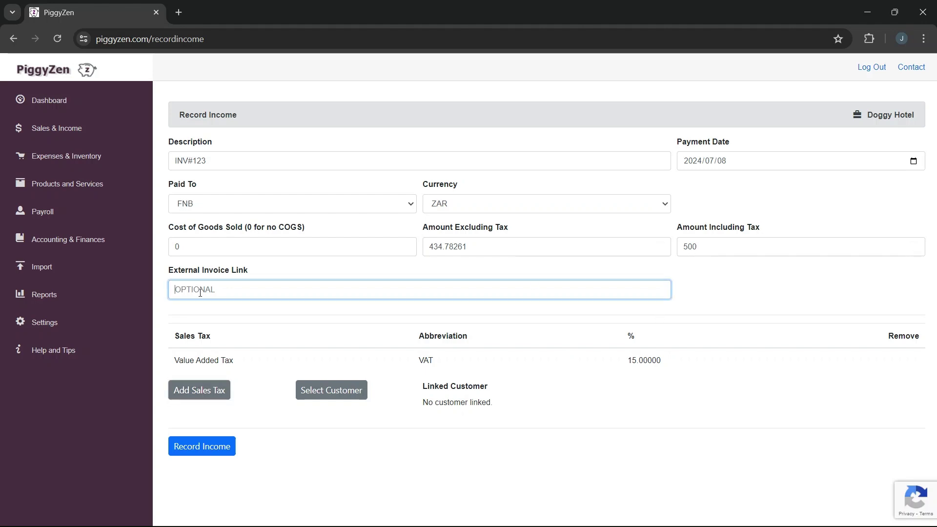
pyautogui.write('https://m')
pyautogui.write('yin')
pyautogui.press('BackSpace')
pyautogui.press('BackSpace')
pyautogui.write('website.com')
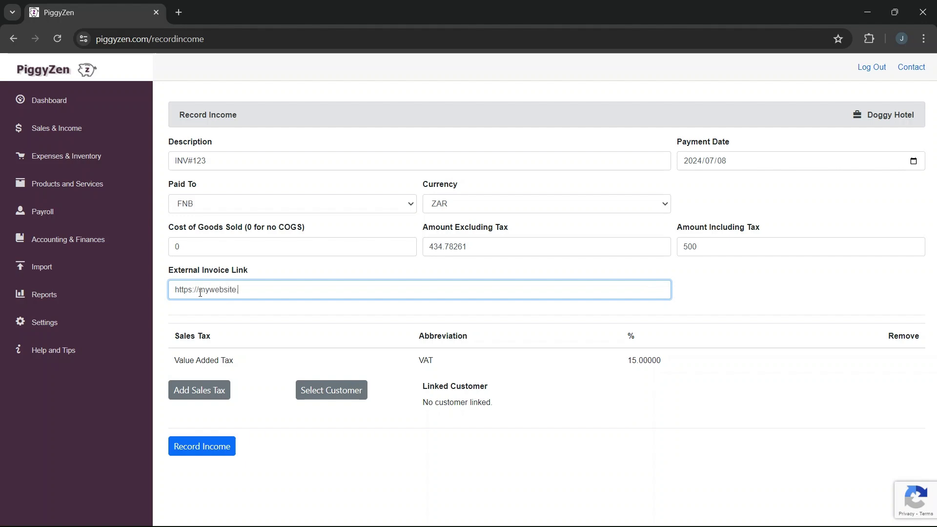
pyautogui.write('/inv123')
# - Link the fourth listed customer to the income and record it
pyautogui.click(331, 392)
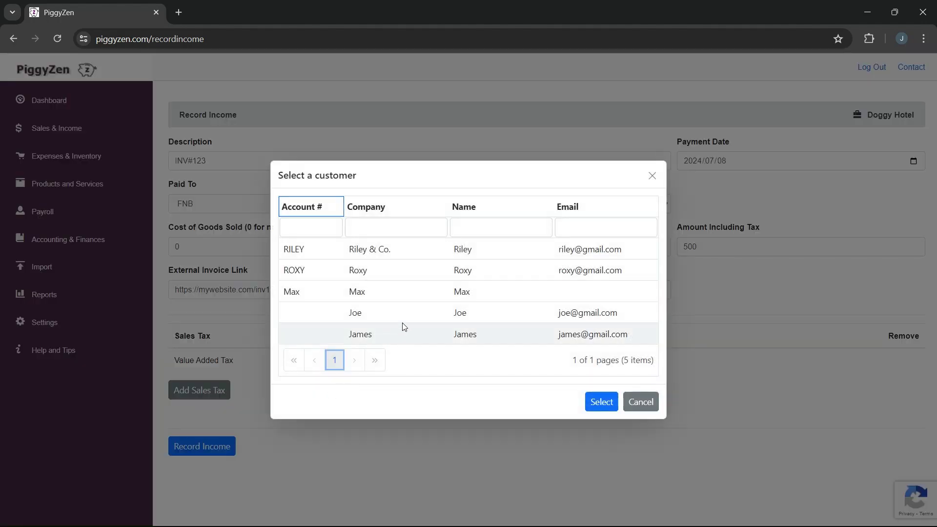
pyautogui.click(437, 320)
pyautogui.click(601, 402)
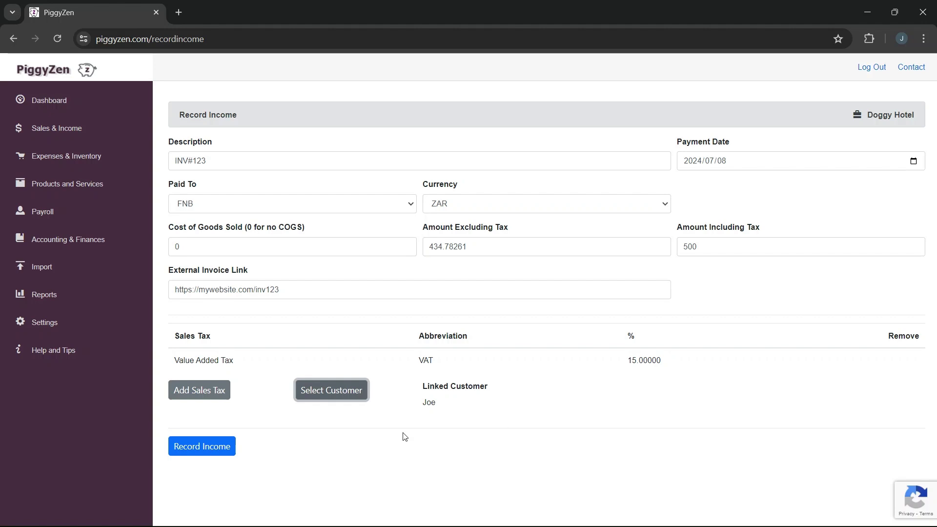
pyautogui.click(231, 456)
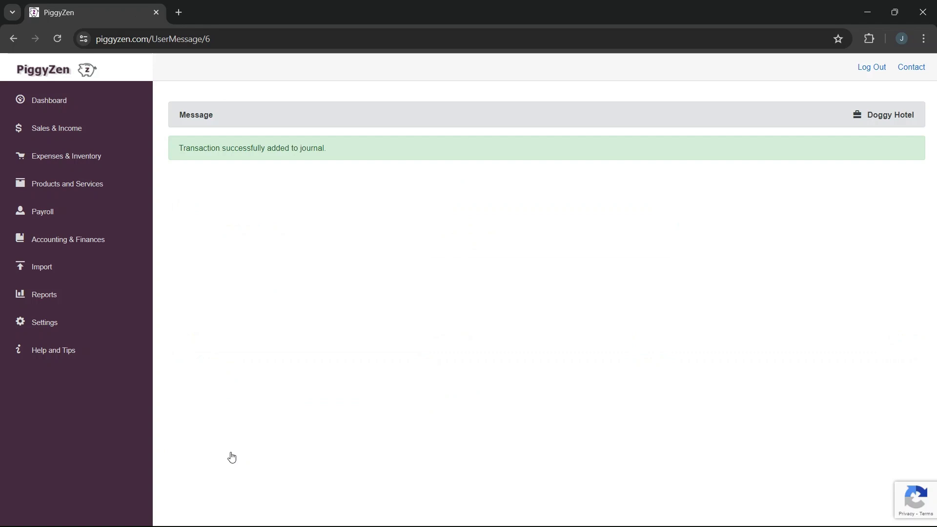
# - Start receiving an account payment and complete its description with the customer's name
pyautogui.click(56, 140)
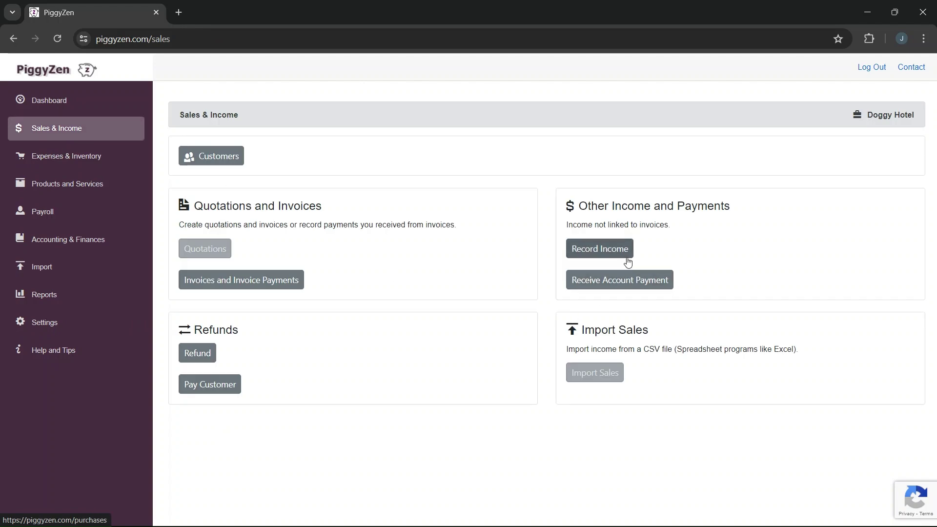
pyautogui.click(632, 279)
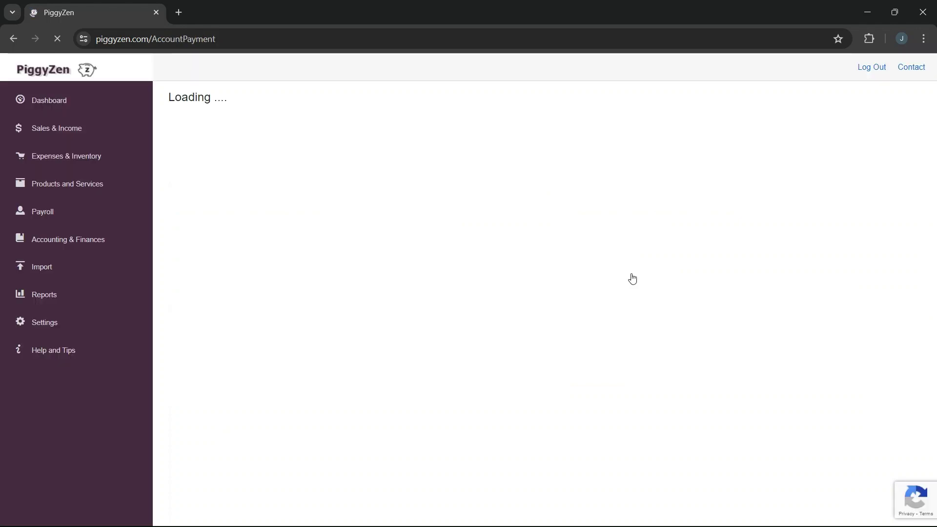
pyautogui.click(327, 165)
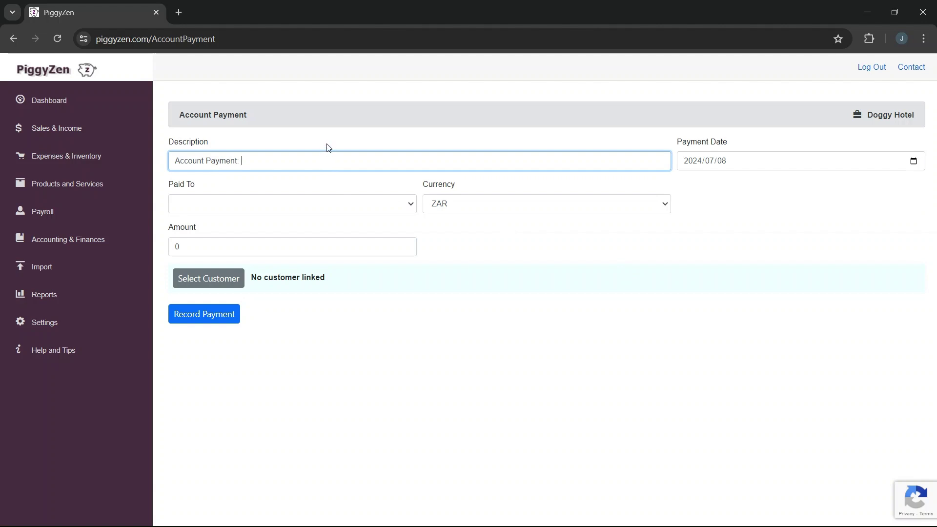
pyautogui.write('Joe')
# - Set the account payment's receiving account to FNB and its amount to 600
pyautogui.click(204, 211)
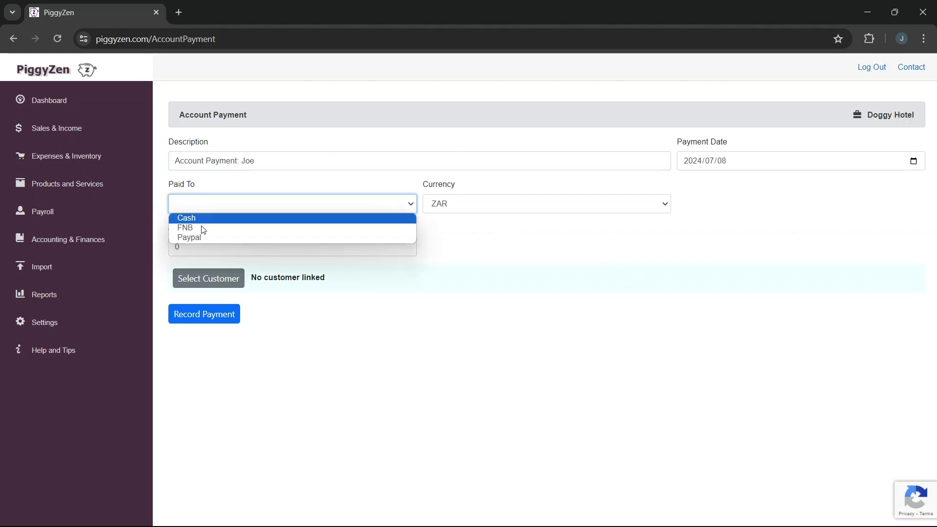
pyautogui.click(203, 228)
pyautogui.doubleClick(233, 247)
pyautogui.write('600')
# - Link the fourth listed customer to the account payment and try to record it
pyautogui.click(216, 280)
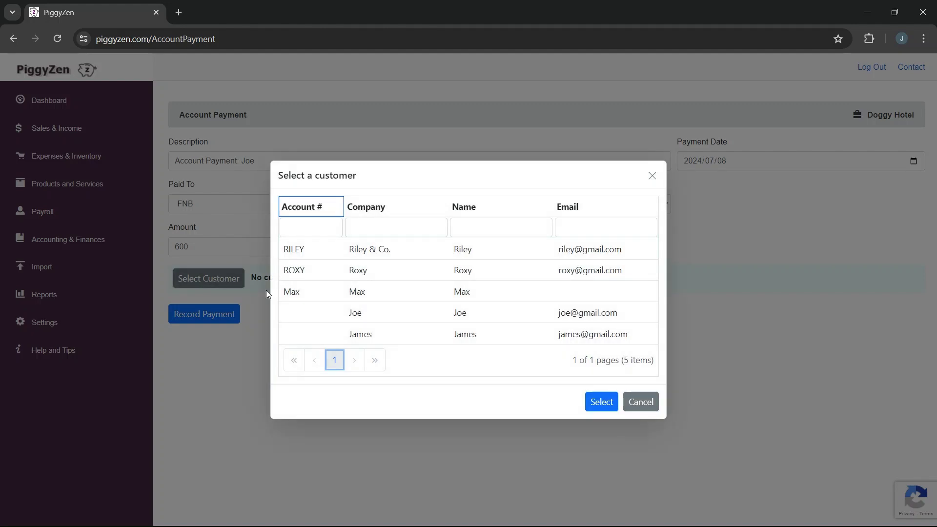
pyautogui.click(426, 313)
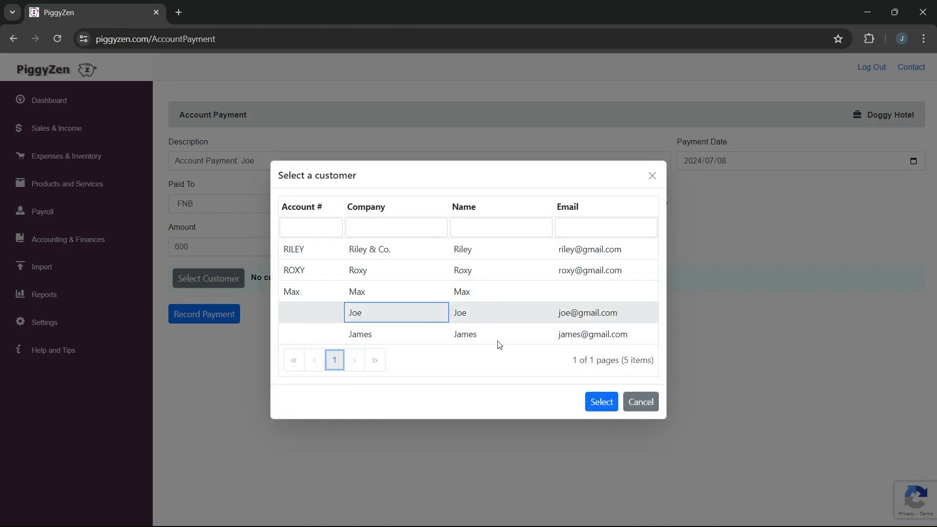
pyautogui.click(608, 405)
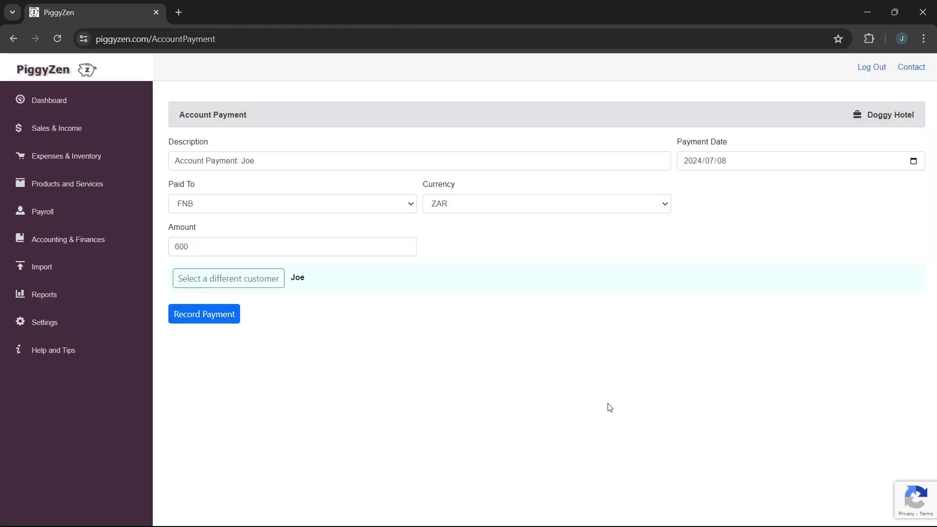
pyautogui.click(230, 316)
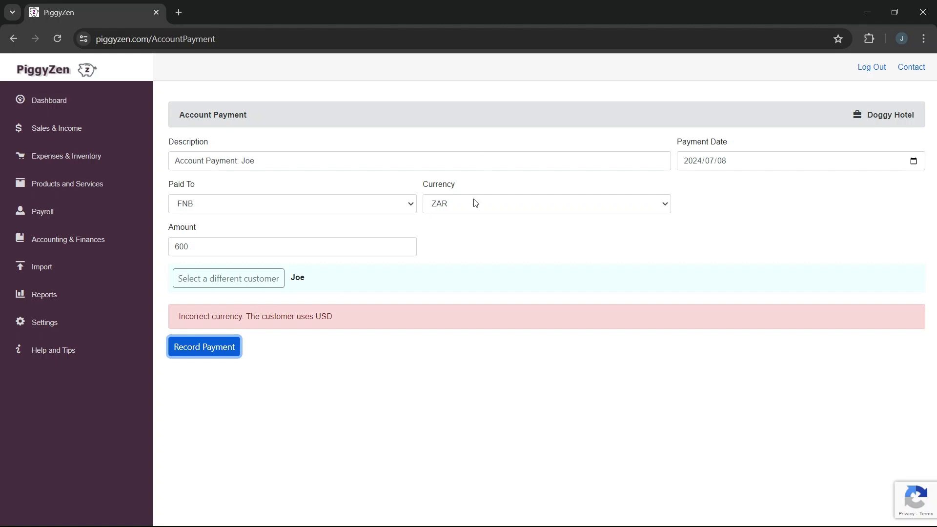
# - Change the account payment's customer to Riley & Co. and record the payment
pyautogui.click(253, 282)
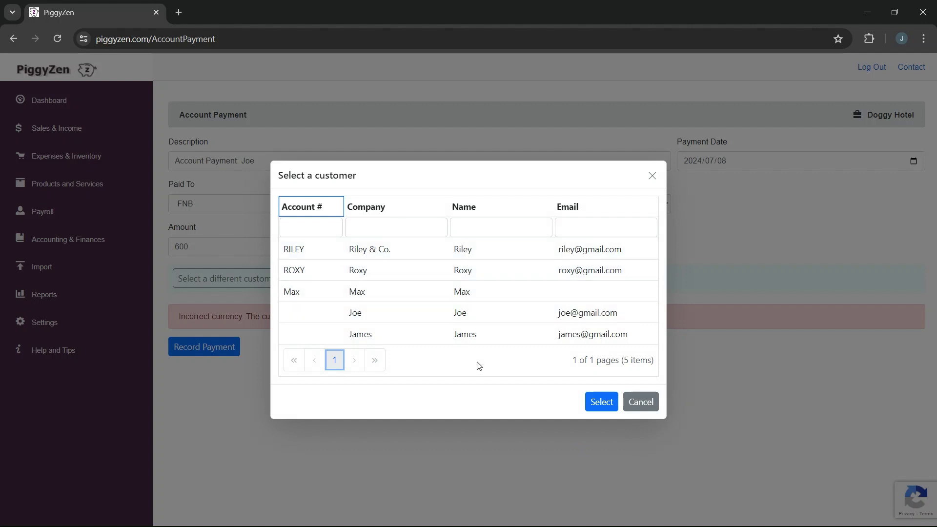
pyautogui.click(596, 409)
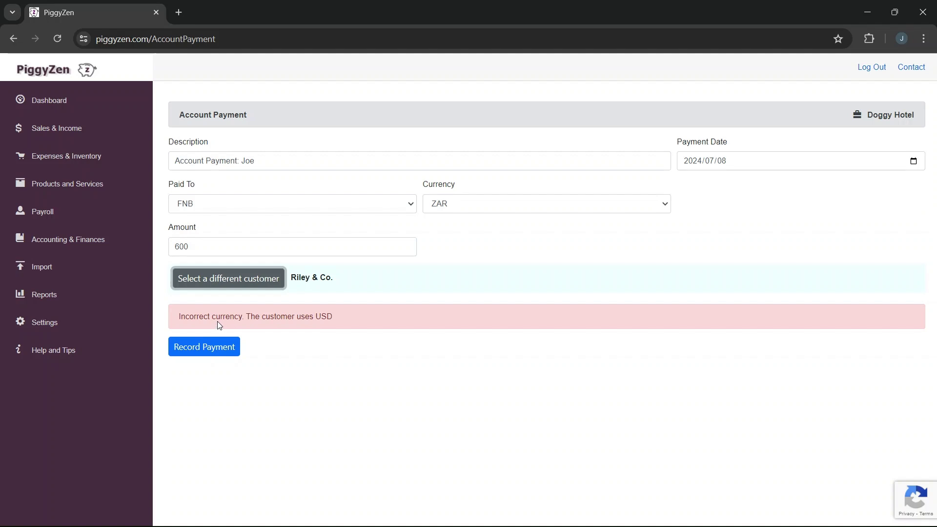
pyautogui.click(212, 349)
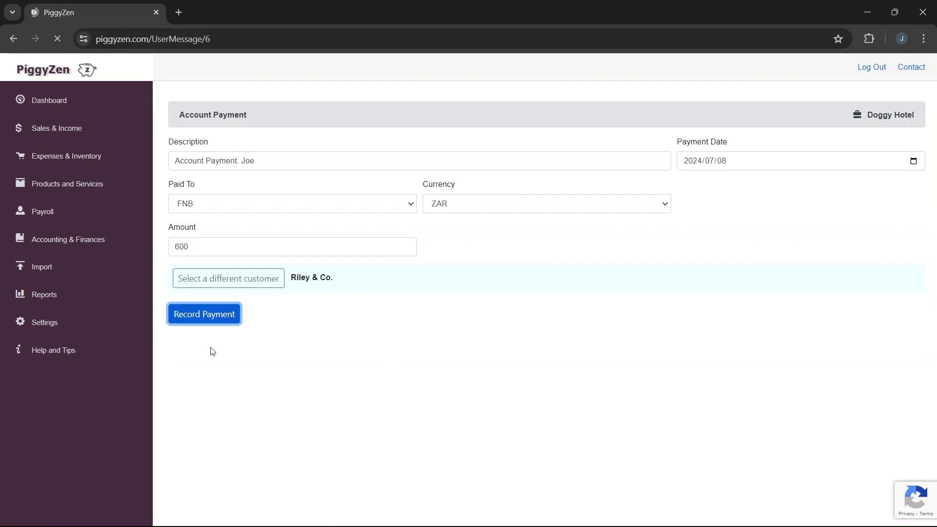